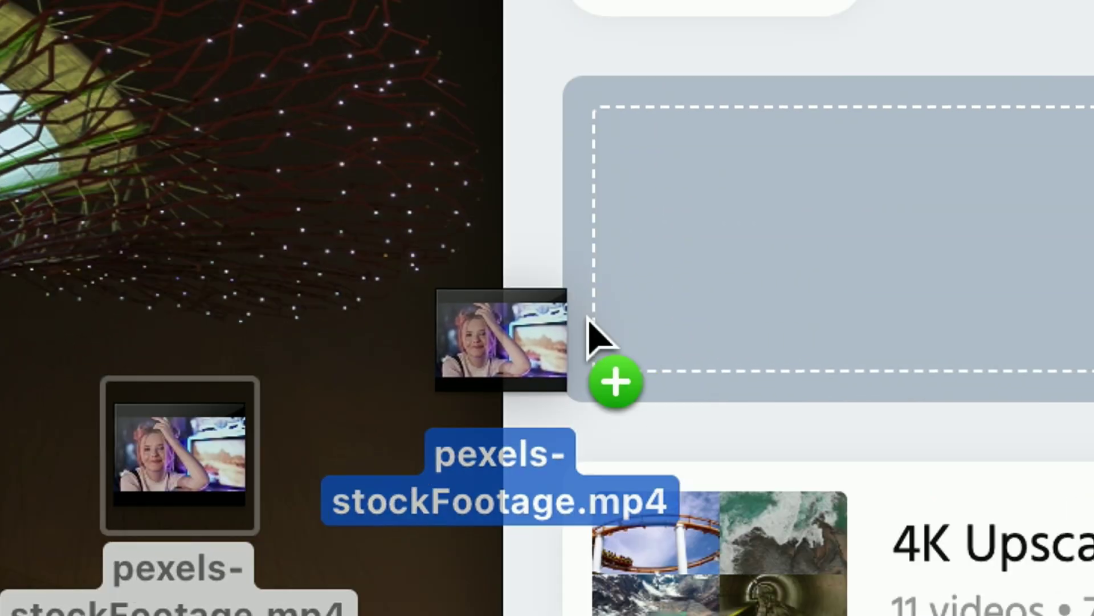
- Add the stock video and choose the HQ input, enhanced UHD 4K preset
{"action": "left_click_drag", "start_coordinate": [587, 330], "coordinate": [676, 298]}
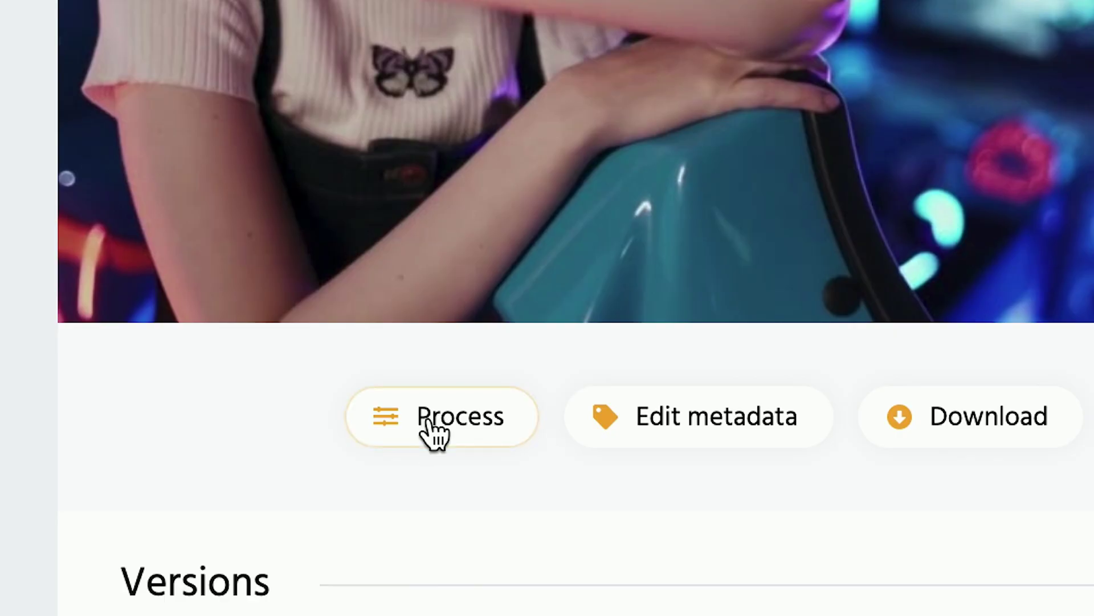
{"action": "left_click", "coordinate": [445, 430]}
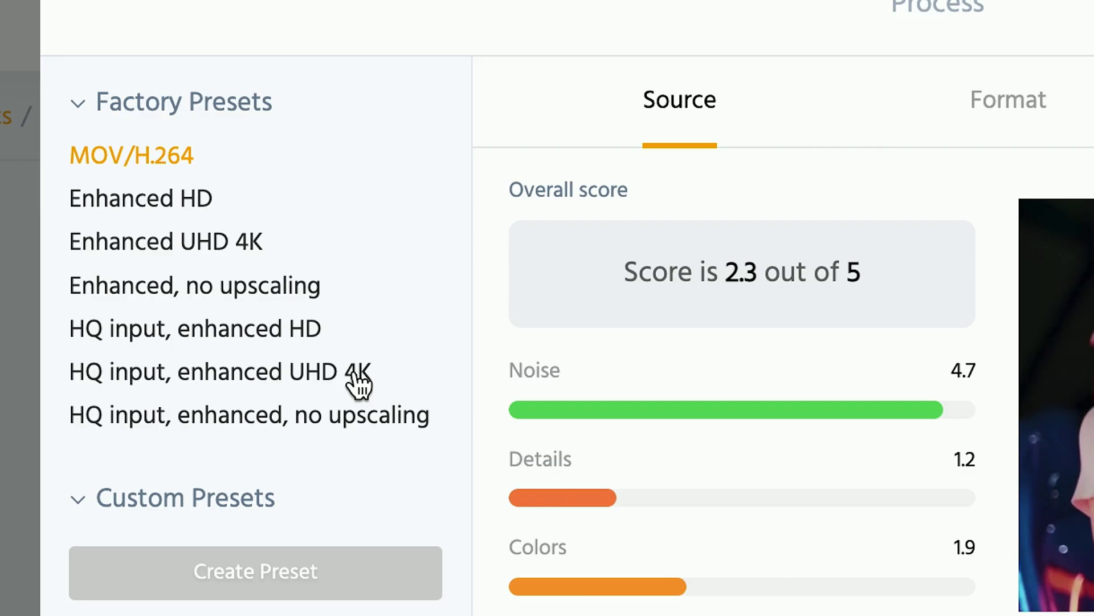
{"action": "left_click", "coordinate": [269, 213]}
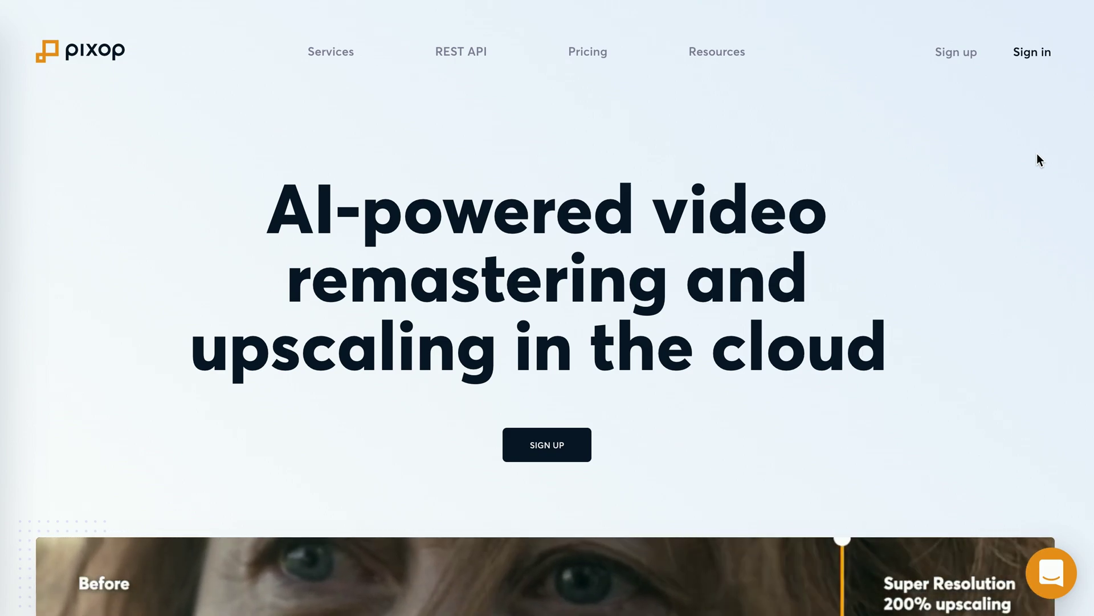
- Sign in, leave full screen, and upload pexels-stockFootage.mp4 from the desktop into a new project
{"action": "left_click", "coordinate": [1029, 60]}
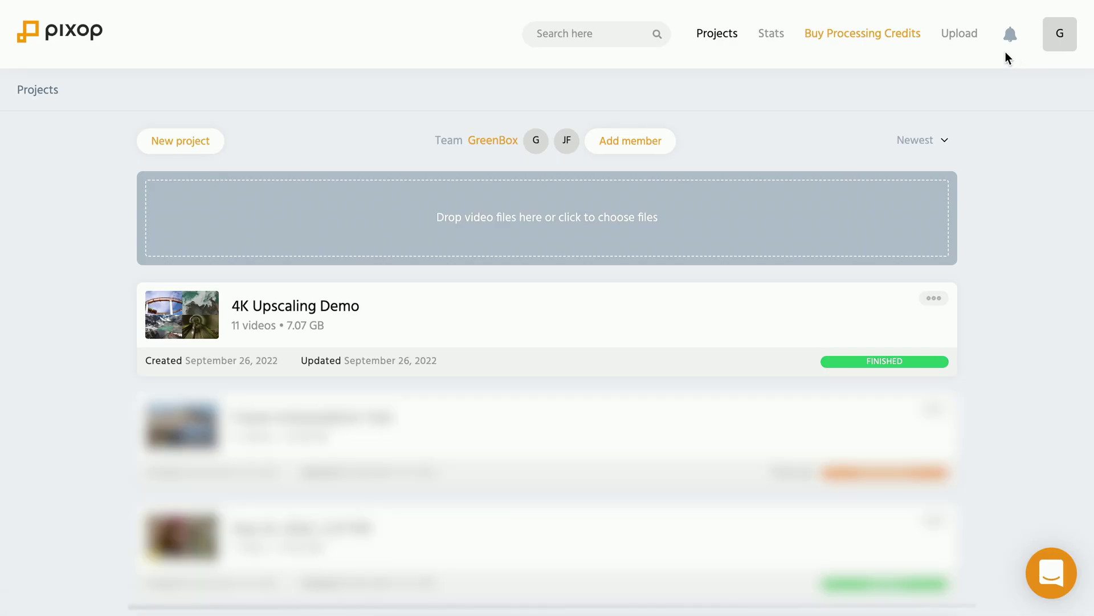
{"action": "mouse_move", "coordinate": [67, 6]}
{"action": "left_click", "coordinate": [58, 33]}
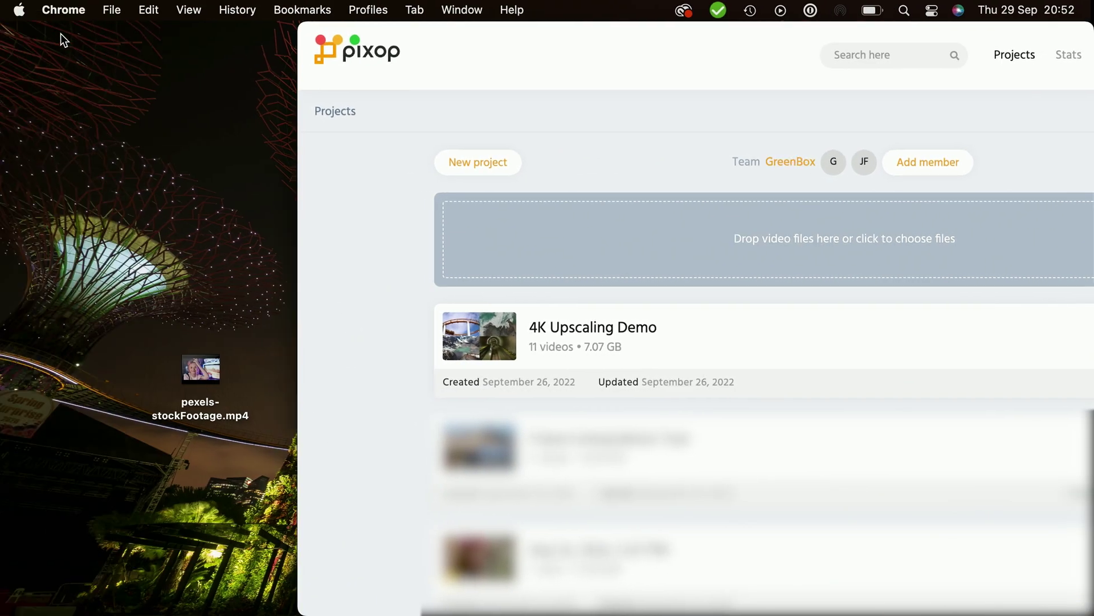
{"action": "left_click_drag", "start_coordinate": [203, 368], "coordinate": [583, 296]}
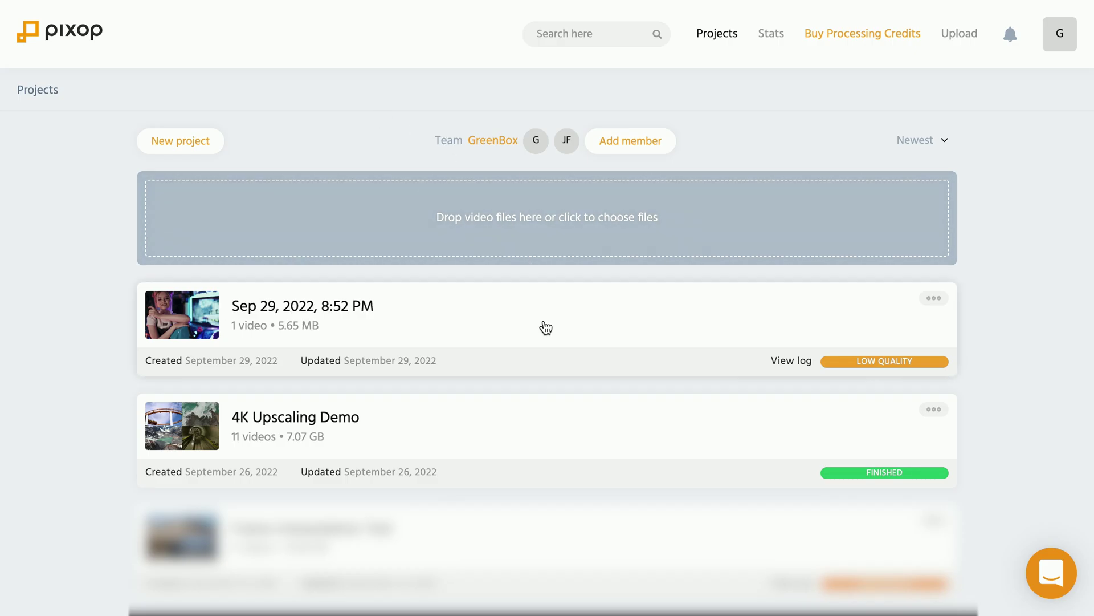
- Open the Sep 29, 2022, 8:52 PM project and view pexels-stockFootage's 2.3/5 quality analysis
{"action": "left_click", "coordinate": [546, 329]}
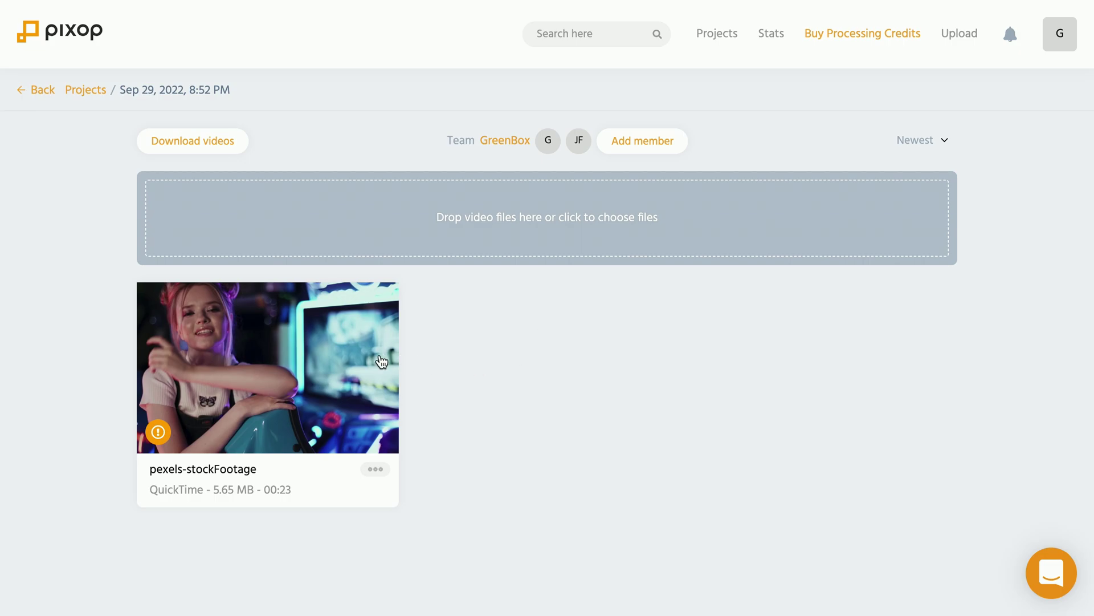
{"action": "left_click", "coordinate": [359, 354]}
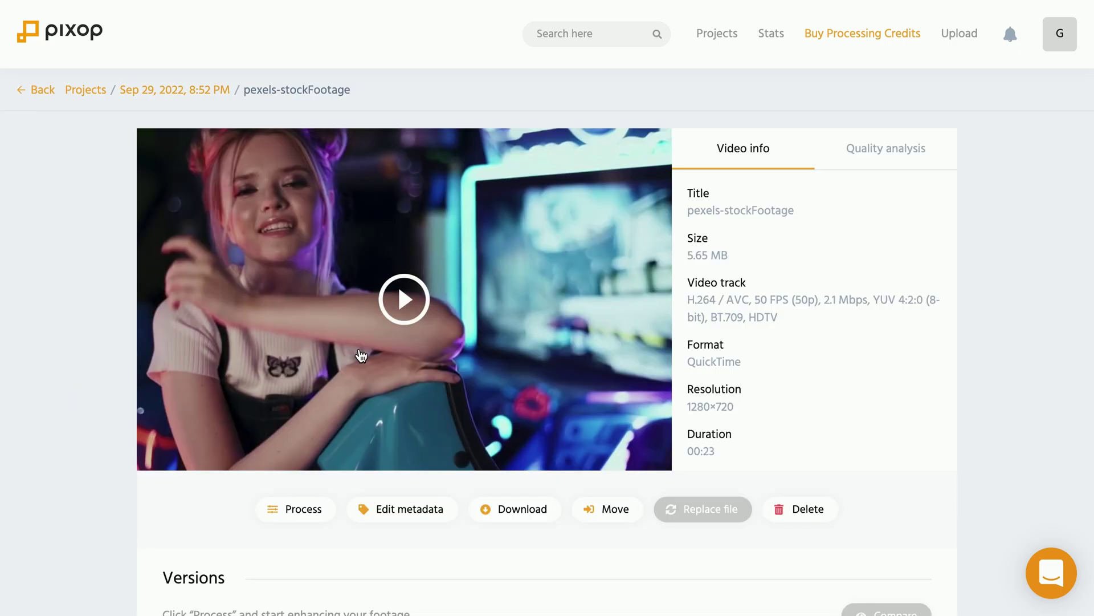
{"action": "left_click_drag", "start_coordinate": [685, 214], "coordinate": [774, 460]}
{"action": "left_click", "coordinate": [797, 422]}
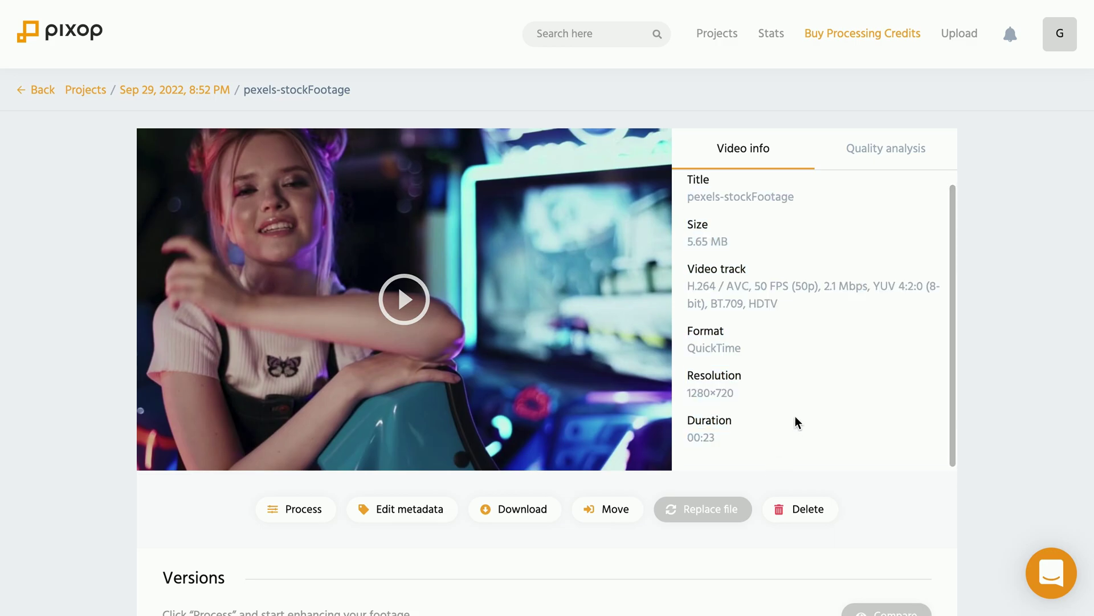
{"action": "left_click", "coordinate": [886, 150]}
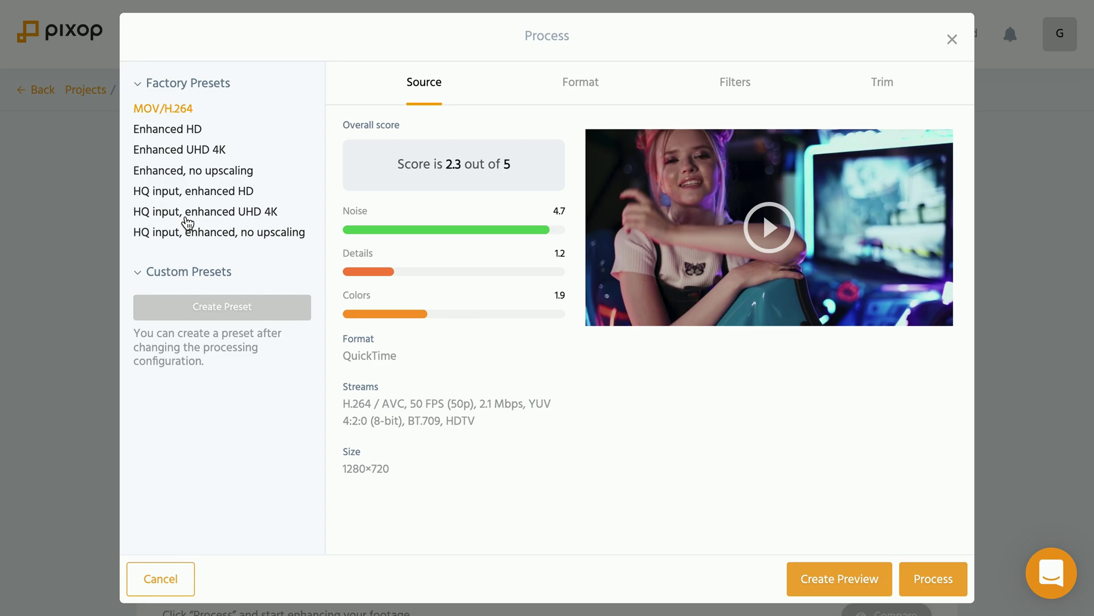
- Select the HQ input, enhanced UHD 4K preset and review its Format and Filters settings
{"action": "left_click", "coordinate": [271, 217]}
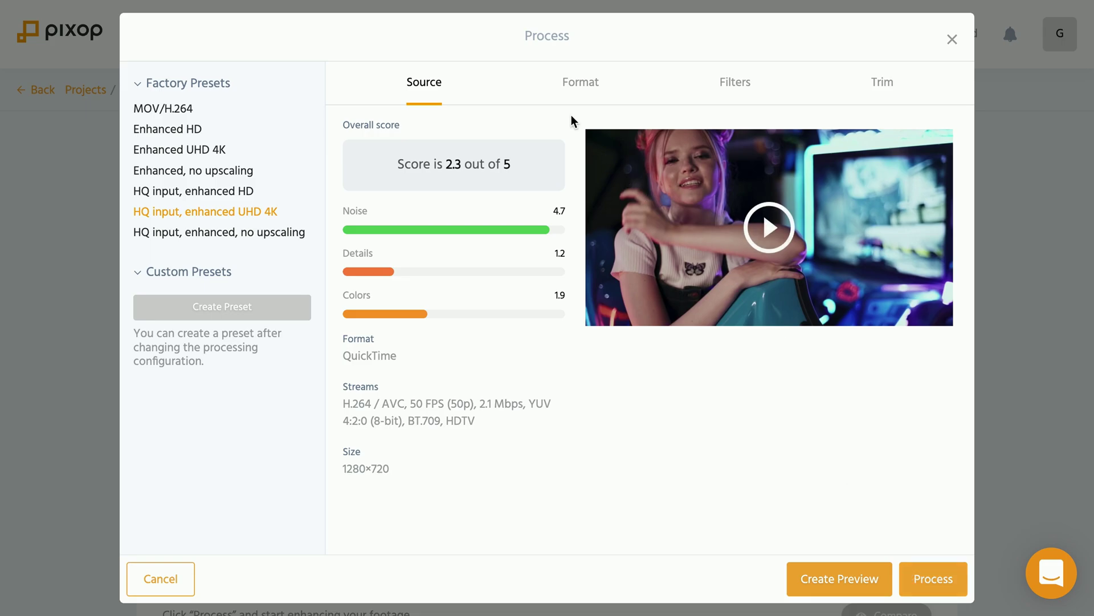
{"action": "left_click", "coordinate": [576, 98]}
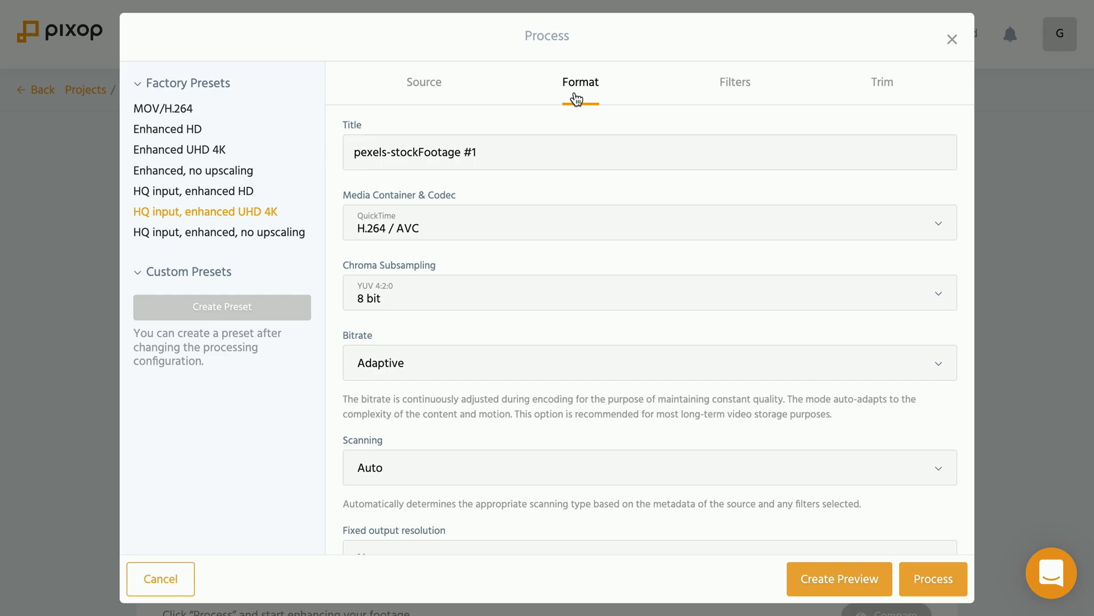
{"action": "left_click", "coordinate": [745, 91]}
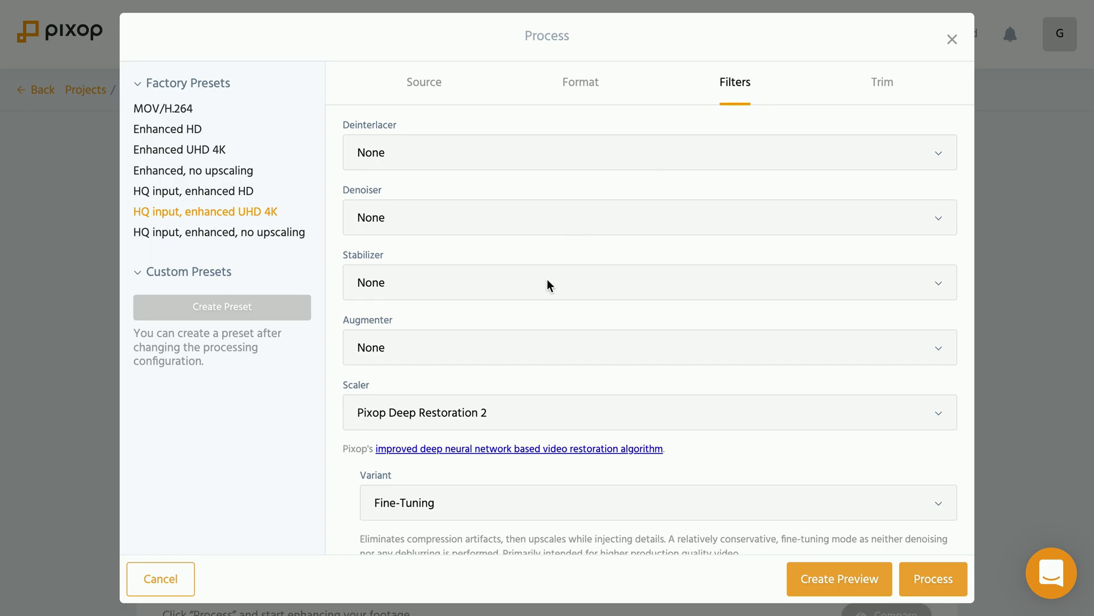
{"action": "scroll", "coordinate": [401, 398], "scroll_direction": "down", "scroll_amount": 1}
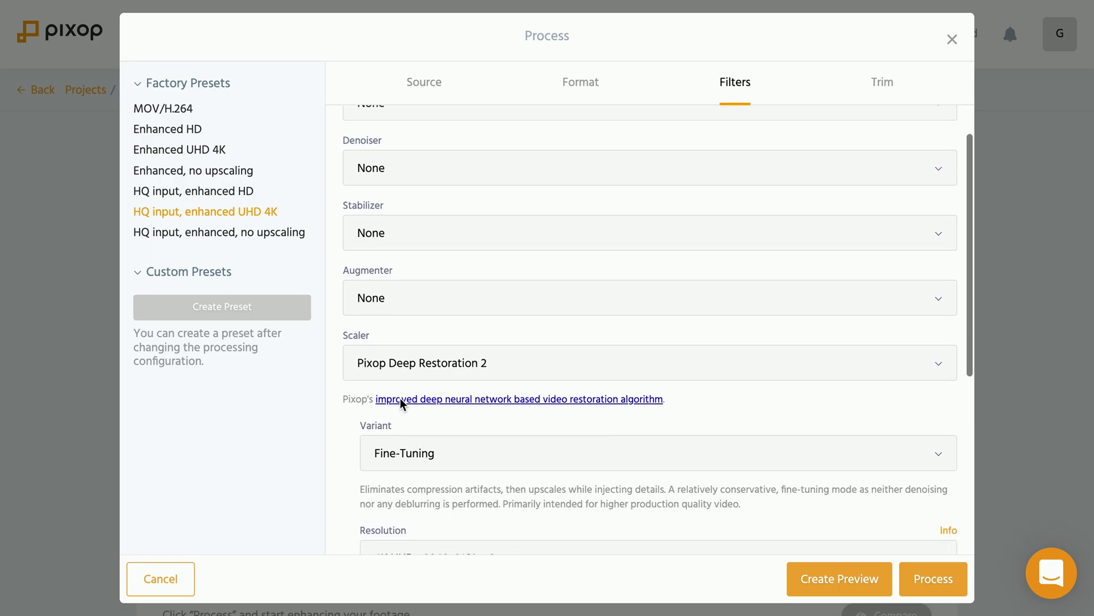
{"action": "scroll", "coordinate": [404, 372], "scroll_direction": "down", "scroll_amount": 1}
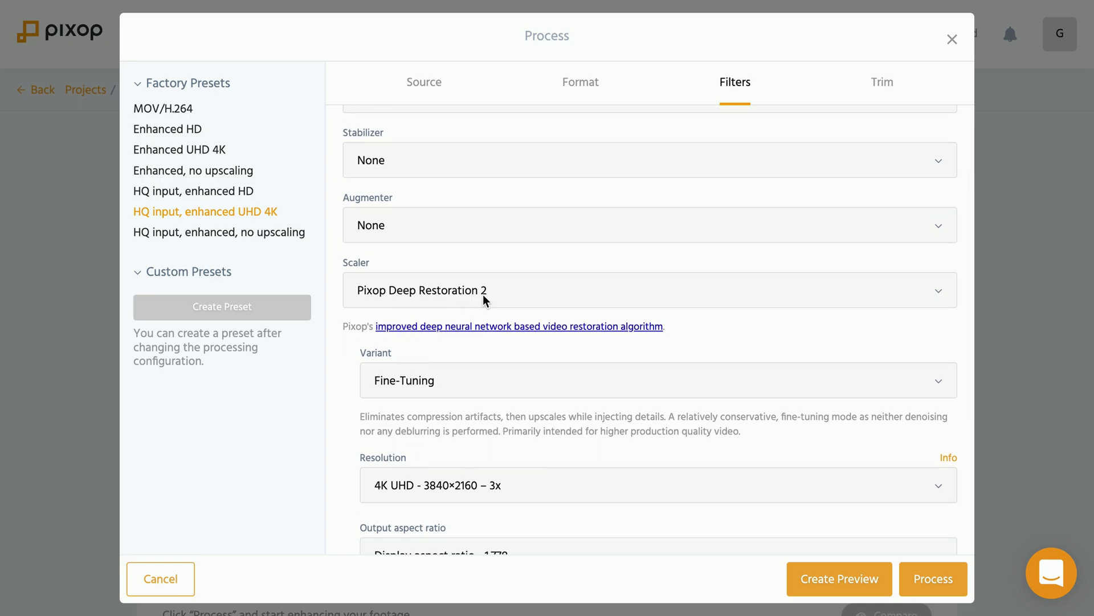
{"action": "left_click", "coordinate": [484, 294]}
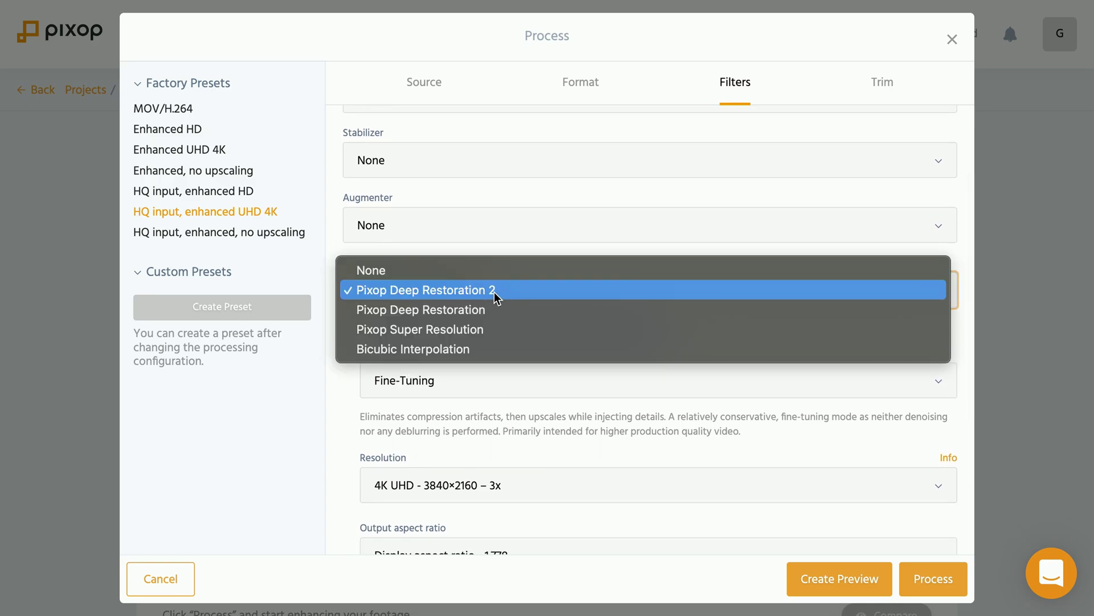
{"action": "left_click", "coordinate": [494, 291]}
{"action": "scroll", "coordinate": [495, 291], "scroll_direction": "down", "scroll_amount": 1}
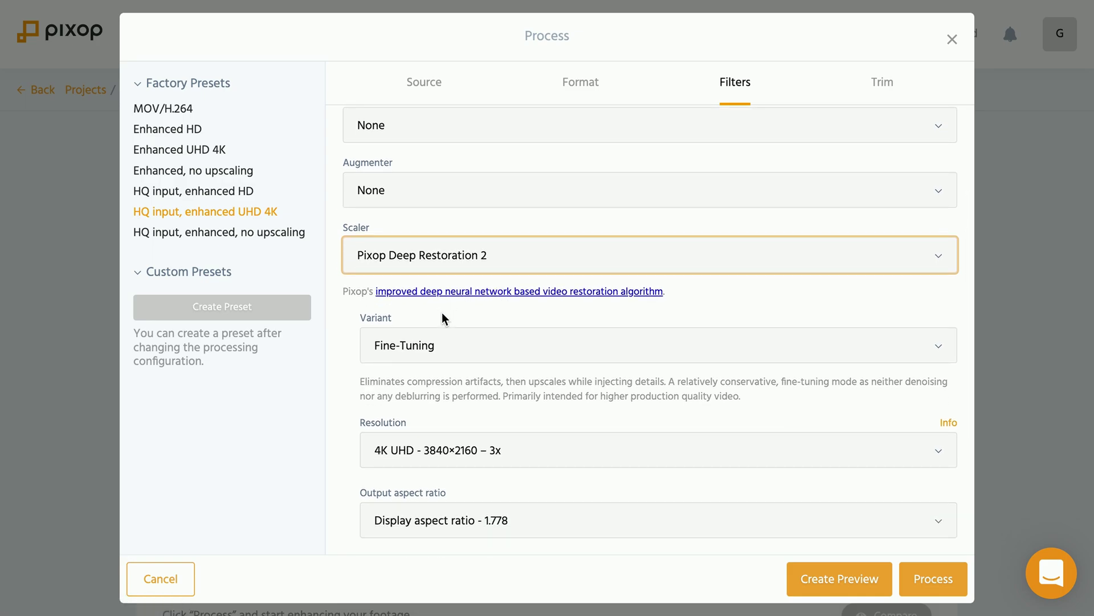
{"action": "scroll", "coordinate": [443, 314], "scroll_direction": "down", "scroll_amount": 3}
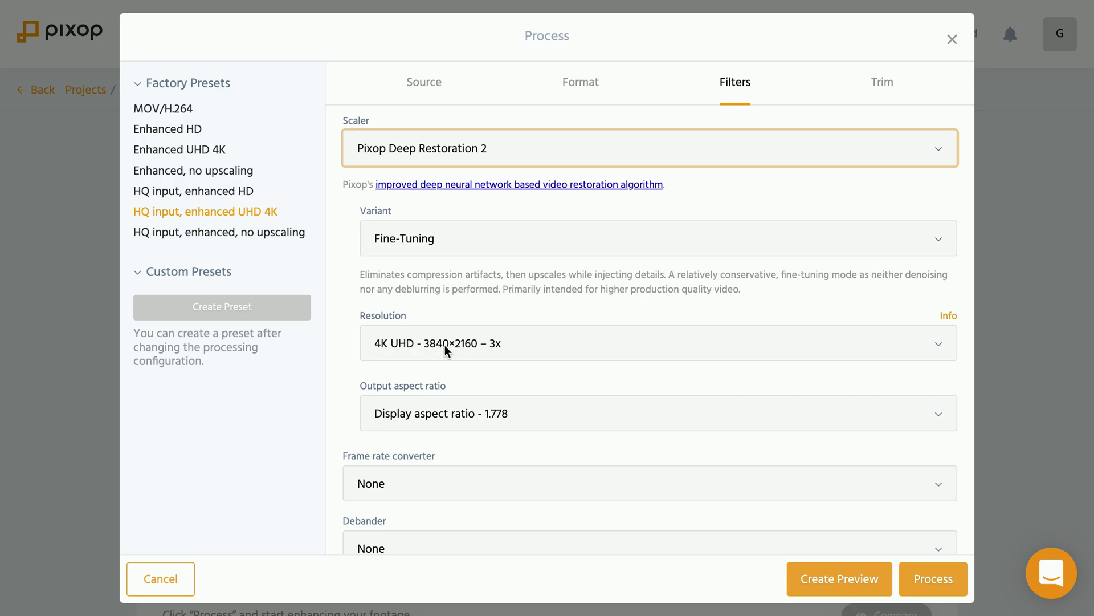
{"action": "left_click", "coordinate": [501, 344]}
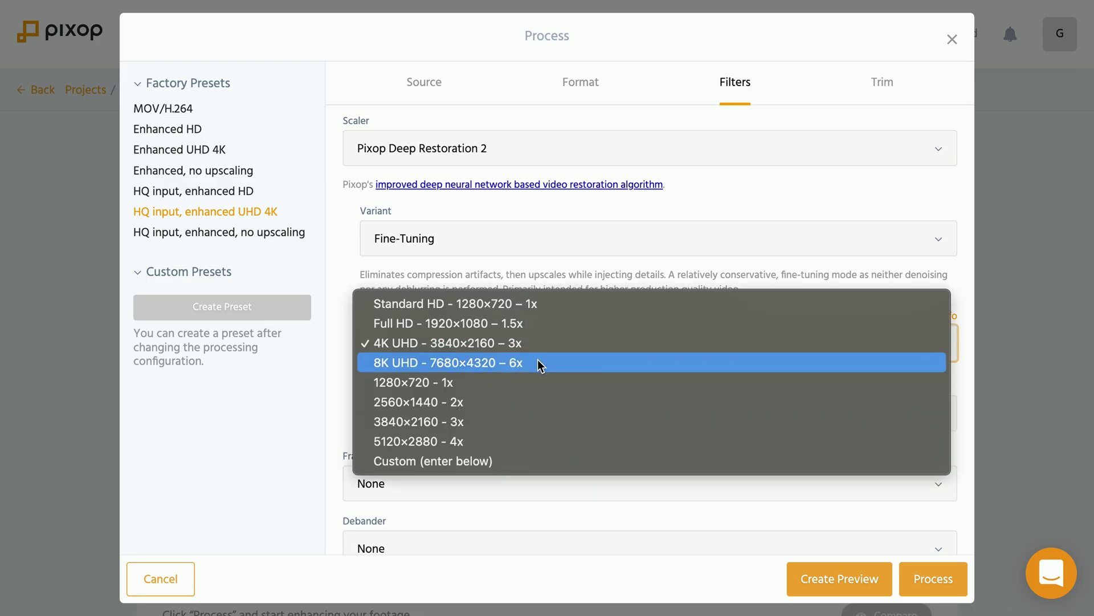
{"action": "scroll", "coordinate": [466, 262], "scroll_direction": "up", "scroll_amount": 1}
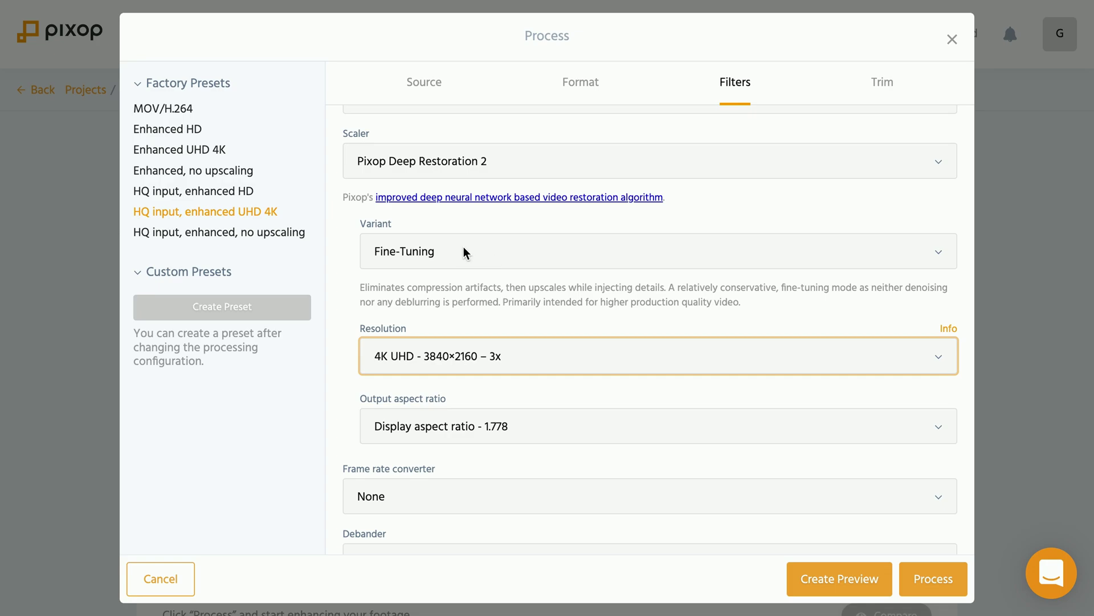
{"action": "left_click", "coordinate": [477, 255]}
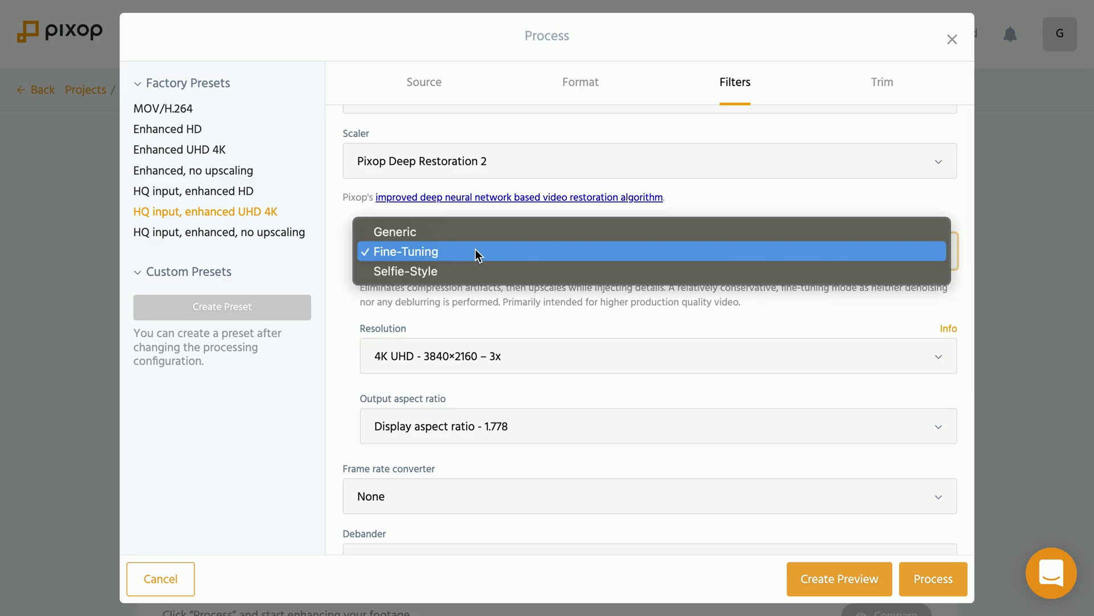
{"action": "left_click", "coordinate": [461, 269]}
{"action": "left_click", "coordinate": [463, 249]}
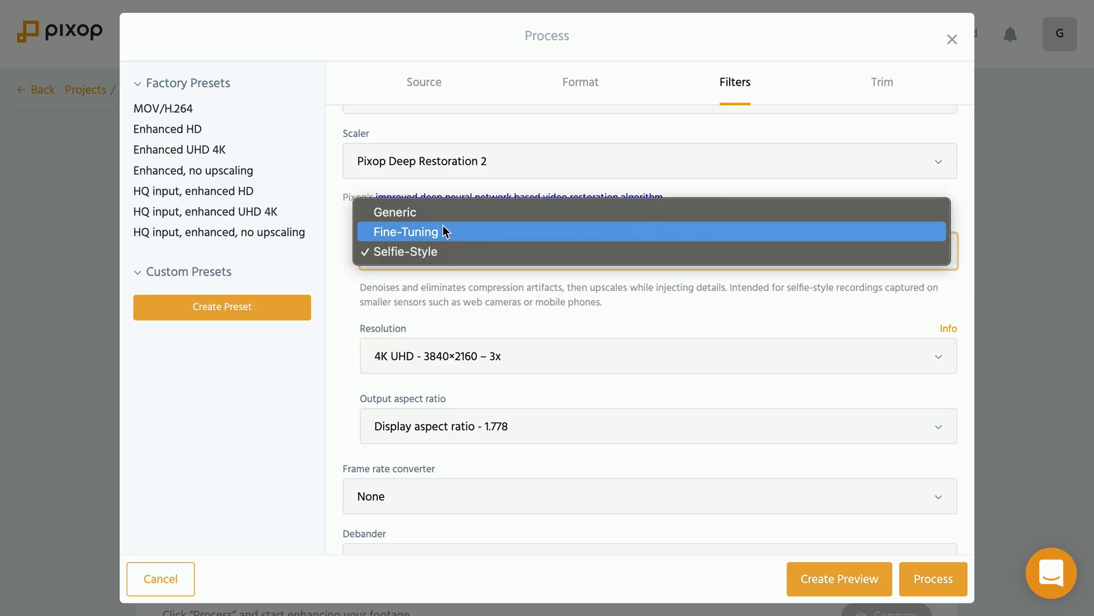
{"action": "left_click", "coordinate": [444, 234]}
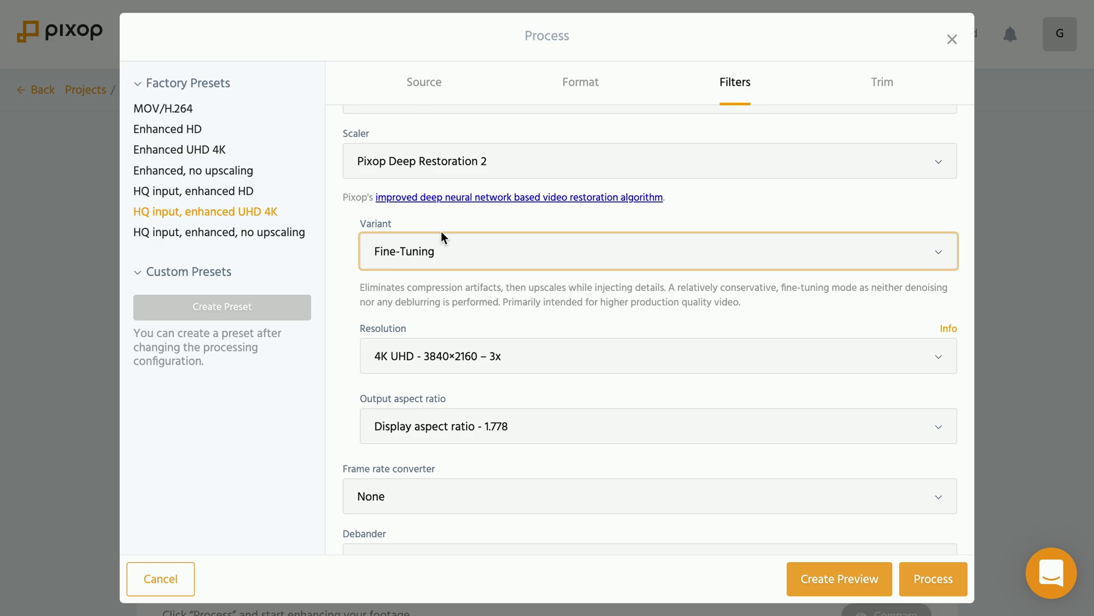
{"action": "key", "text": "Tab"}
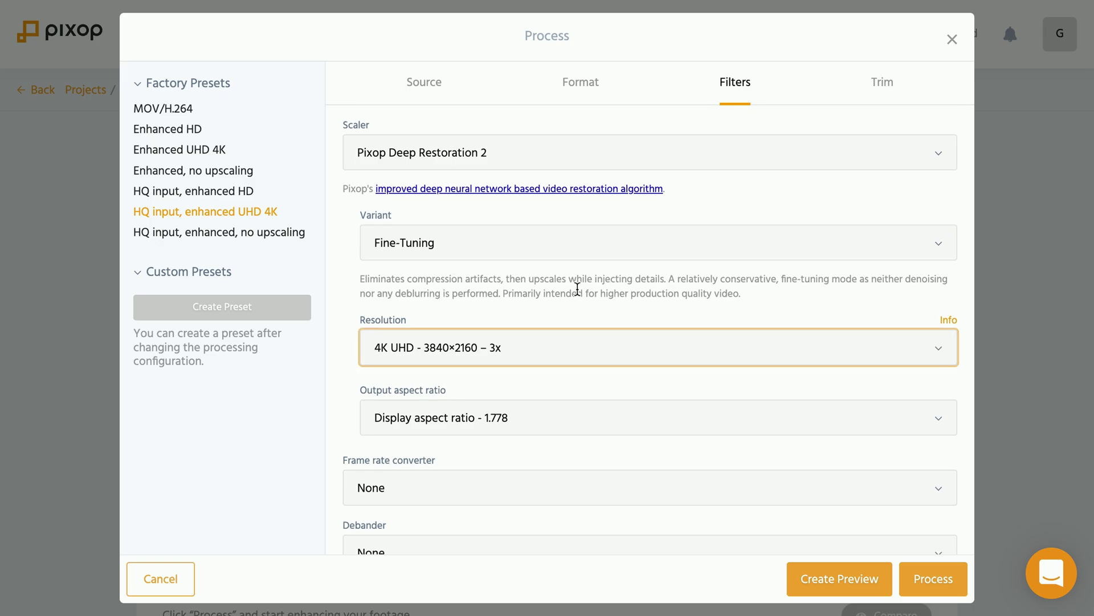
- Try trimming the clip, then keep the full 00:00–00:23 range and return to the source analysis
{"action": "left_click", "coordinate": [885, 85]}
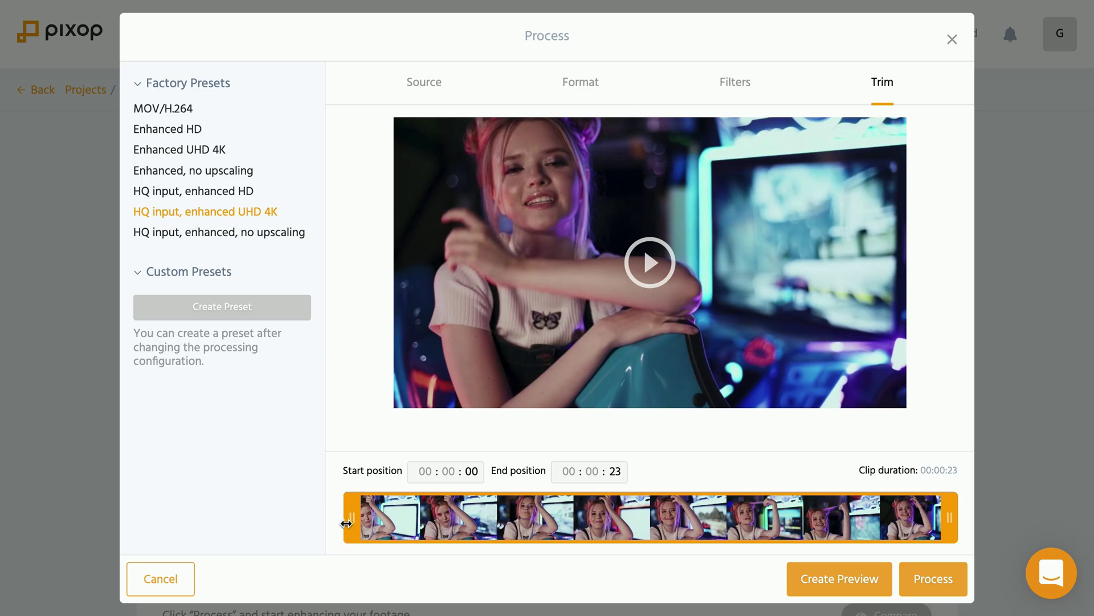
{"action": "left_click_drag", "start_coordinate": [351, 517], "coordinate": [519, 512]}
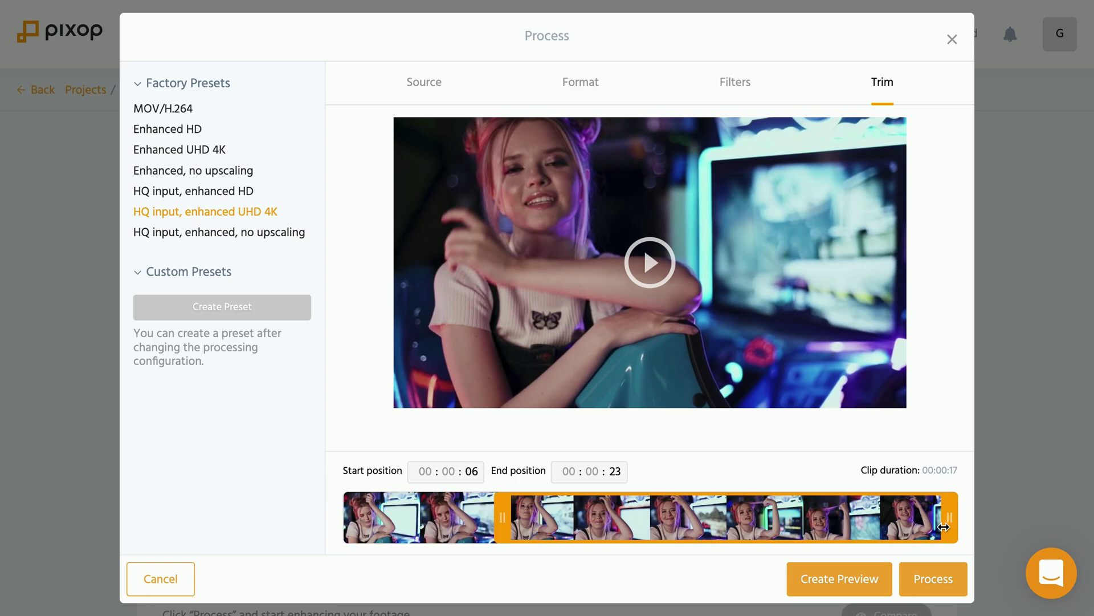
{"action": "left_click_drag", "start_coordinate": [952, 524], "coordinate": [610, 517]}
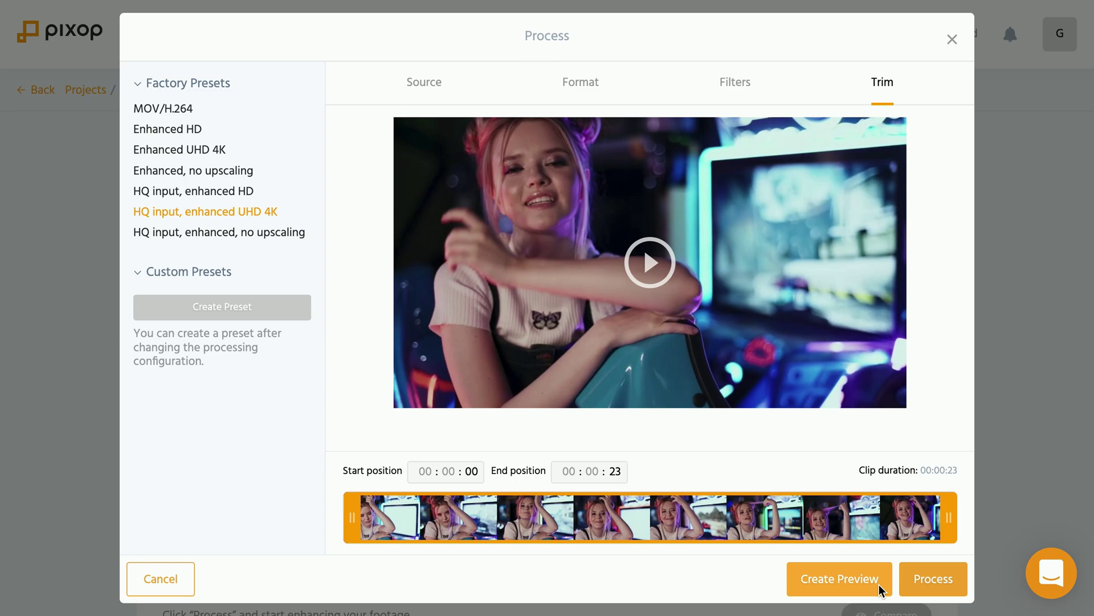
{"action": "left_click", "coordinate": [879, 584]}
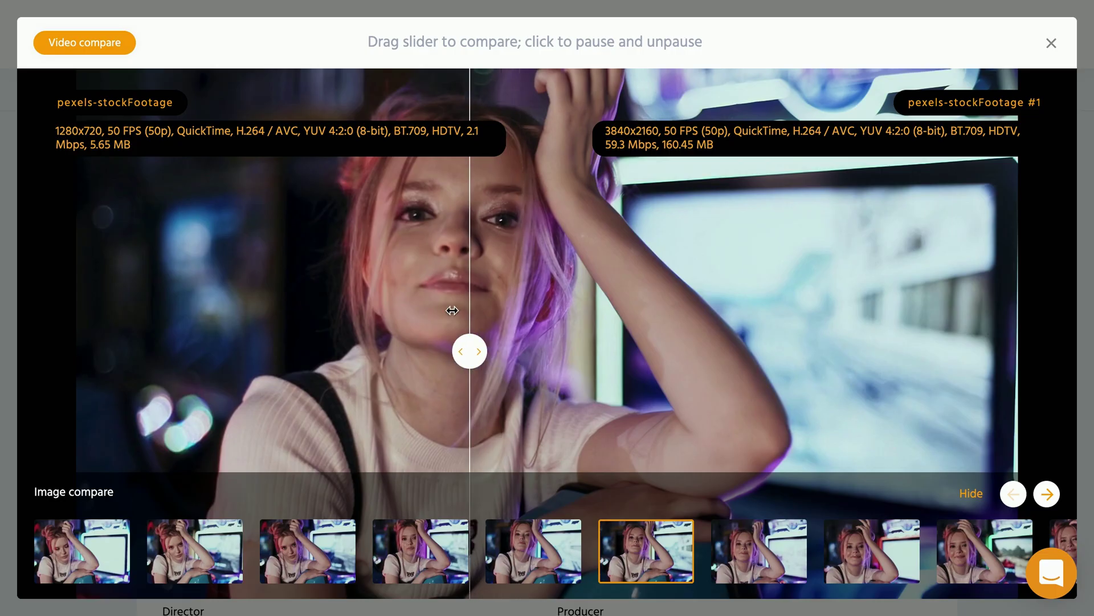
{"action": "left_click_drag", "start_coordinate": [485, 339], "coordinate": [279, 327]}
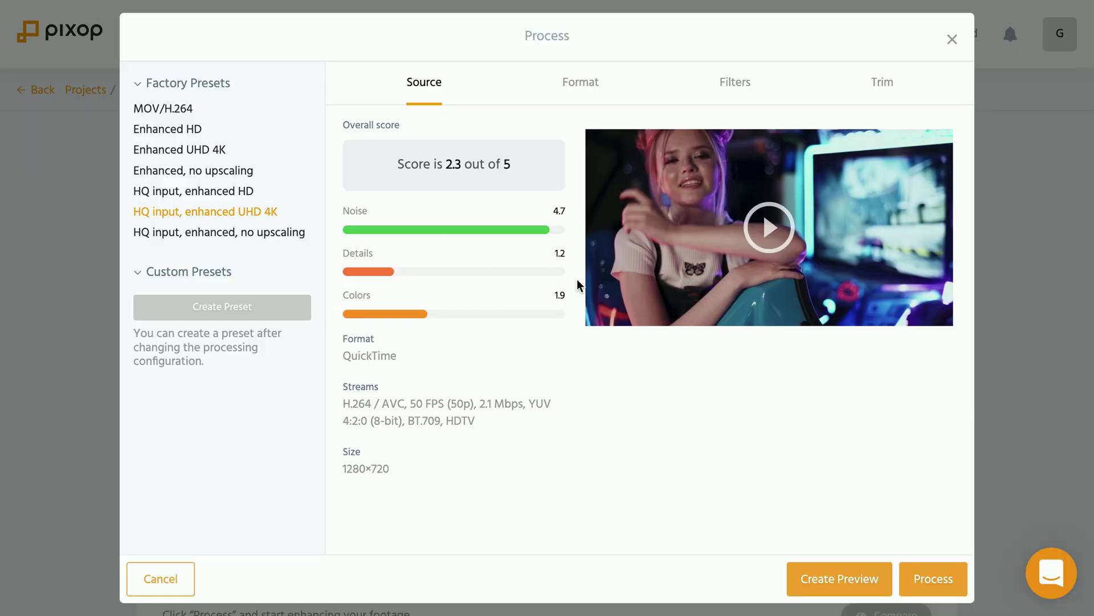
- Start processing the video and confirm the $4.58 processing charge
{"action": "left_click", "coordinate": [935, 583]}
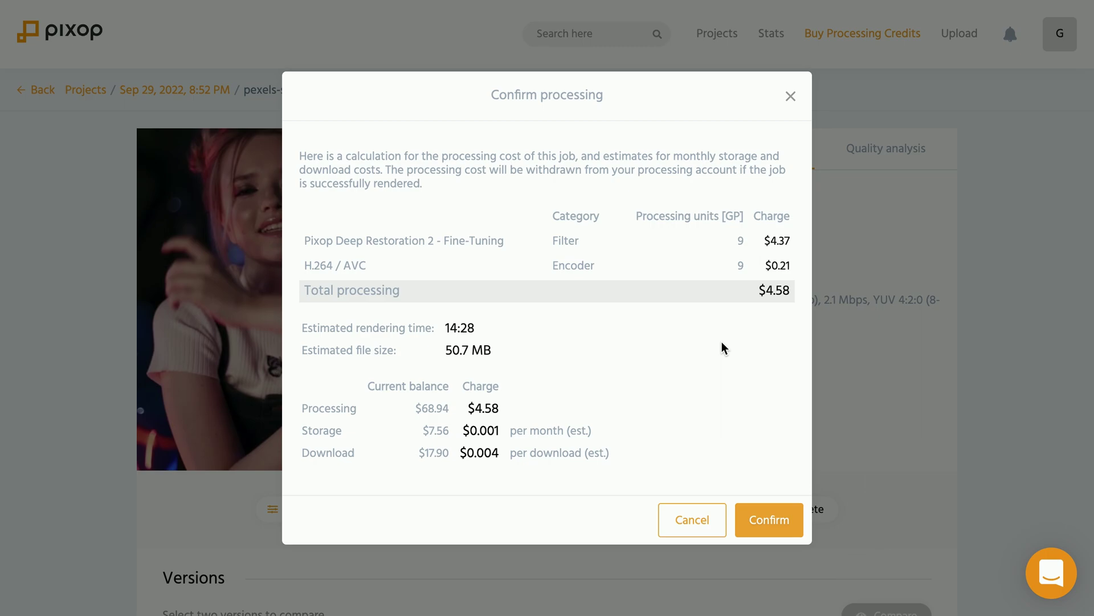
{"action": "left_click", "coordinate": [769, 526]}
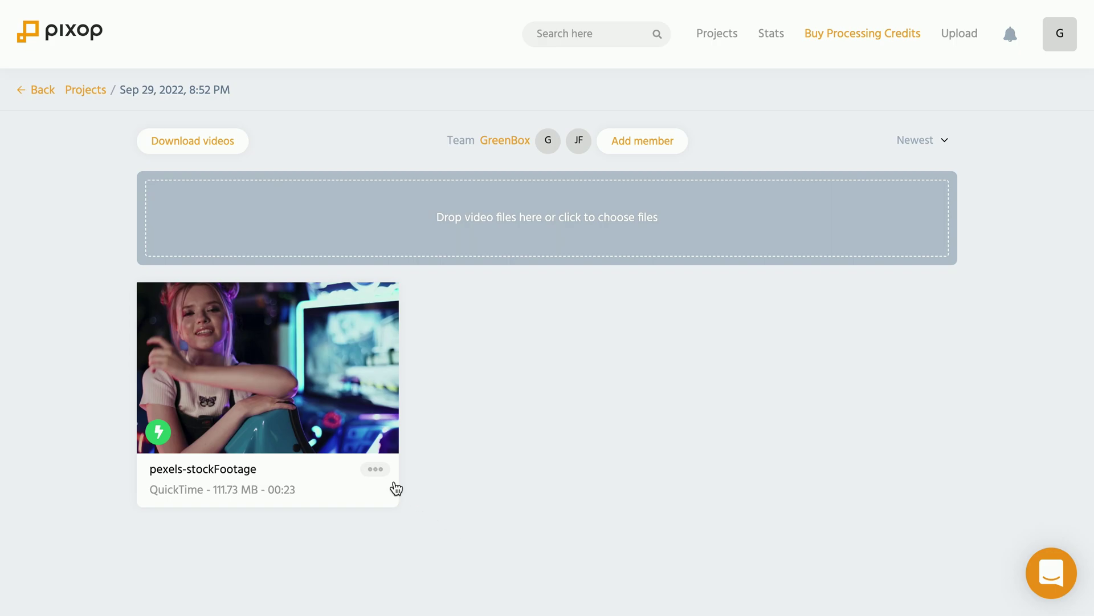
- Choose Download from the pexels-stockFootage video card's ••• menu
{"action": "left_click", "coordinate": [379, 472]}
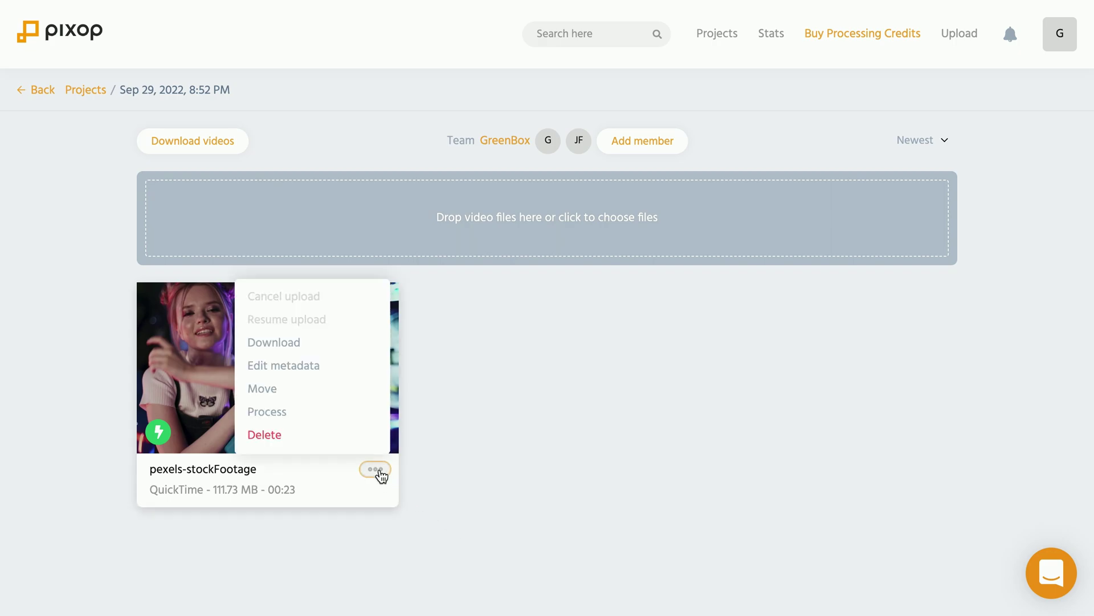
{"action": "left_click", "coordinate": [303, 343]}
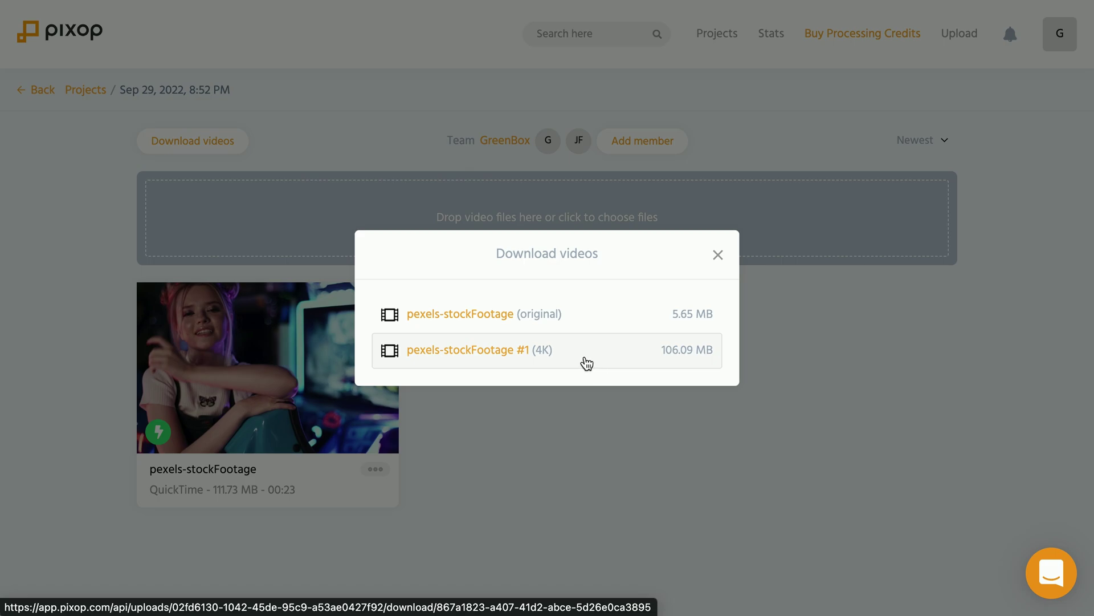
- Download the 106.09 MB 4K version, pexels-stockFootage #1
{"action": "left_click", "coordinate": [587, 364]}
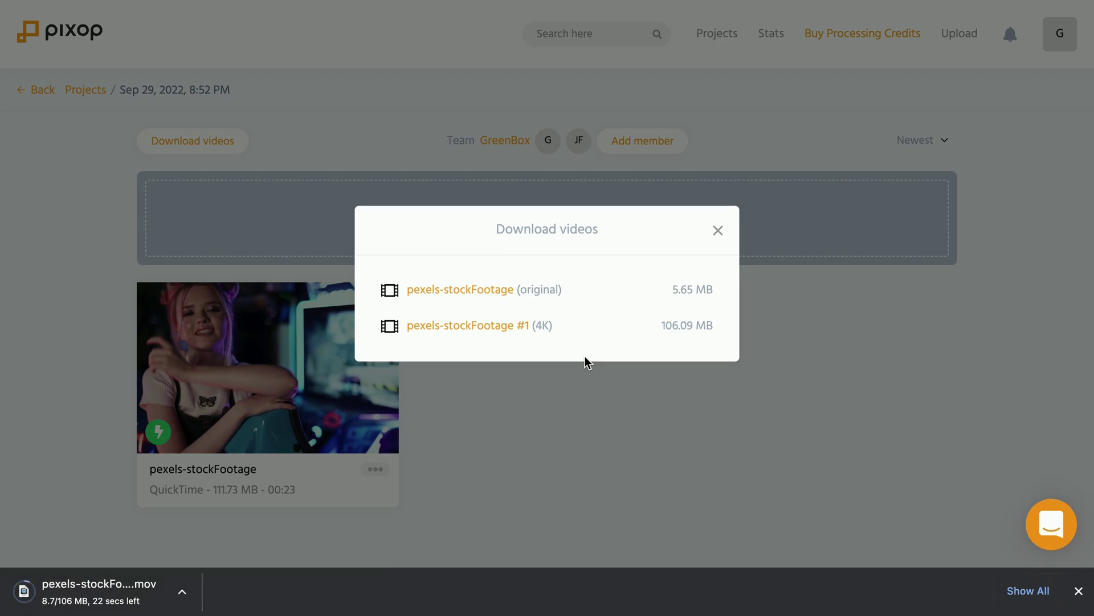